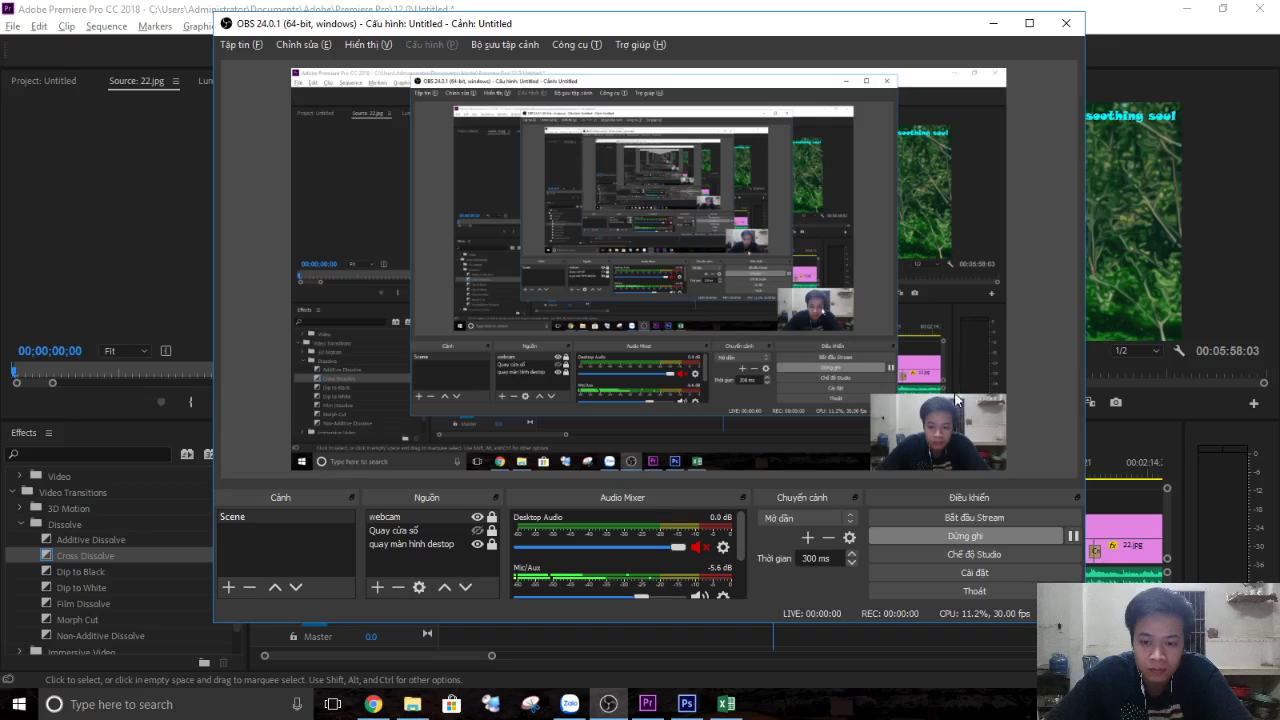
# - Browse to the OBS recordings folder on drive D in File Explorer, then return to Premiere Pro
pyautogui.click(413, 705)
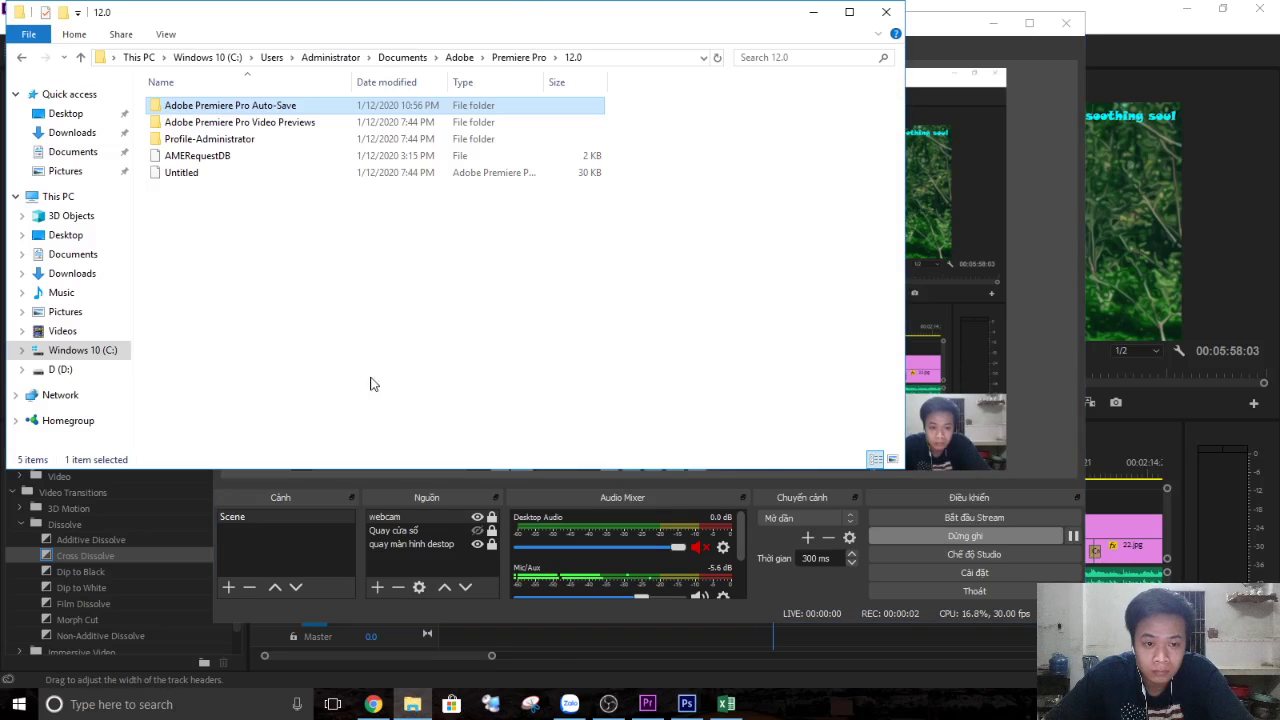
pyautogui.click(80, 371)
pyautogui.doubleClick(209, 193)
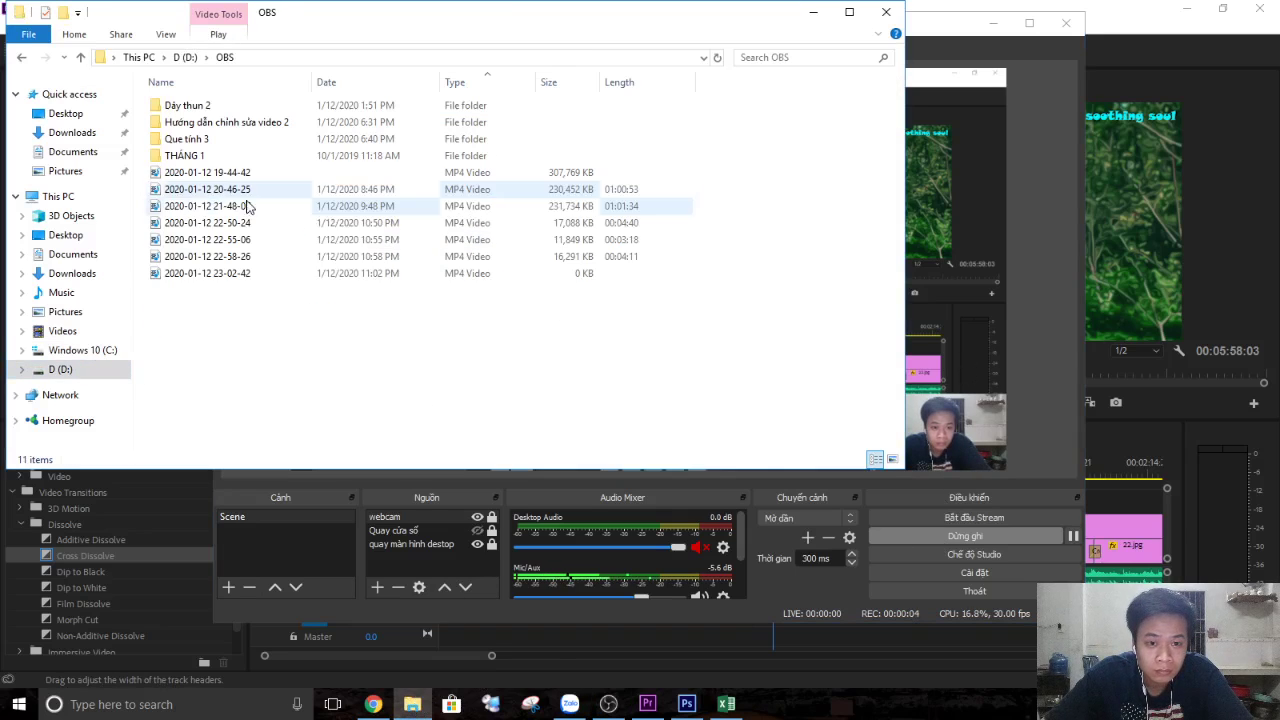
pyautogui.click(1160, 269)
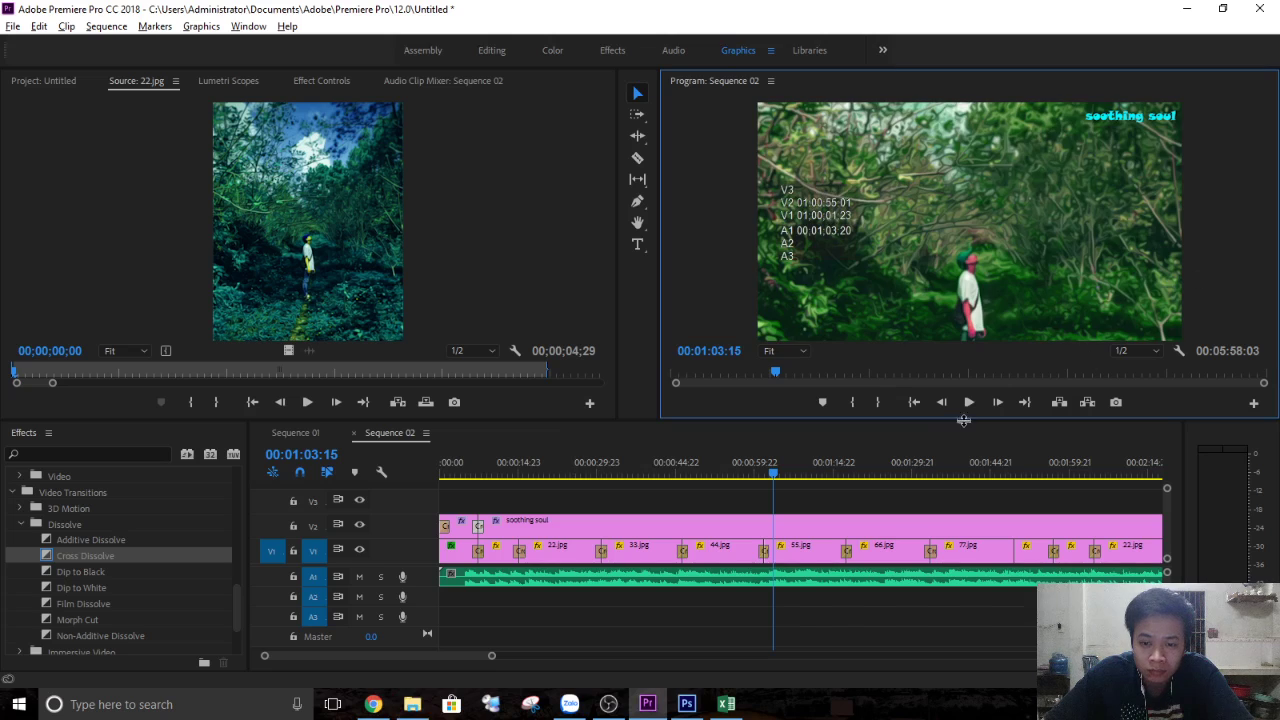
# - Show the project media bin and play Sequence 02 from 01:15:05
pyautogui.click(834, 466)
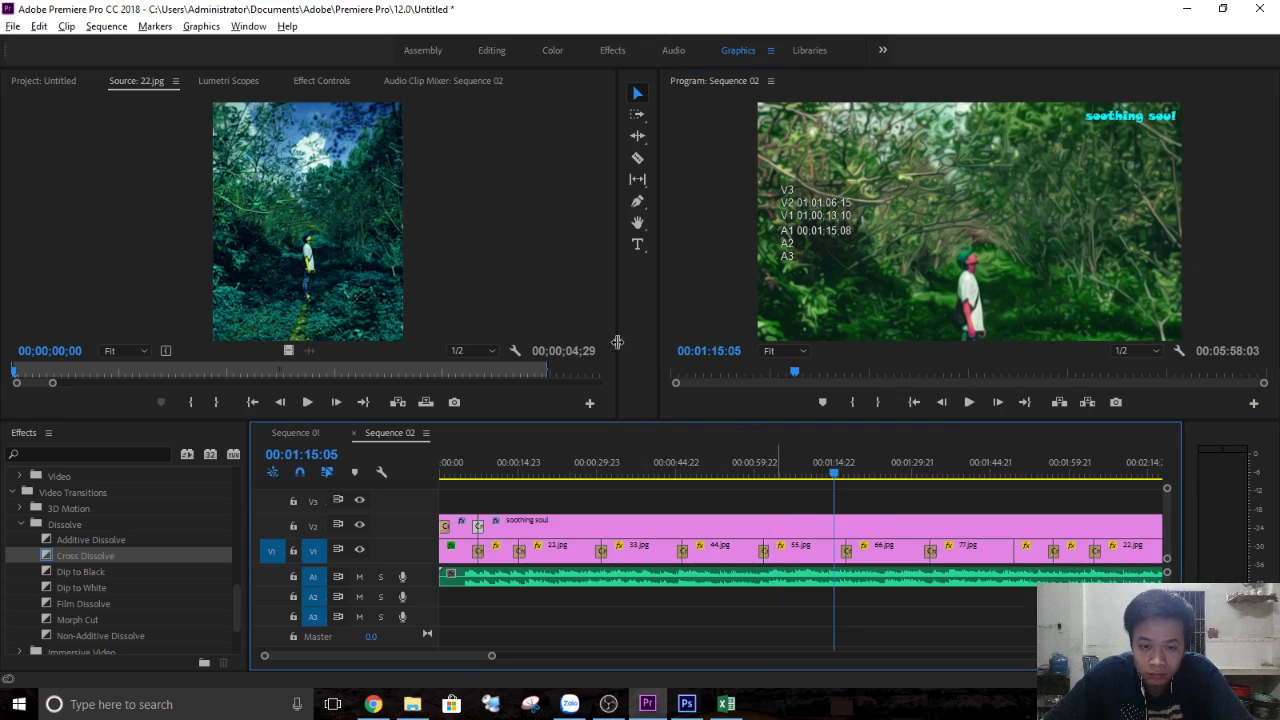
pyautogui.click(325, 82)
pyautogui.click(60, 84)
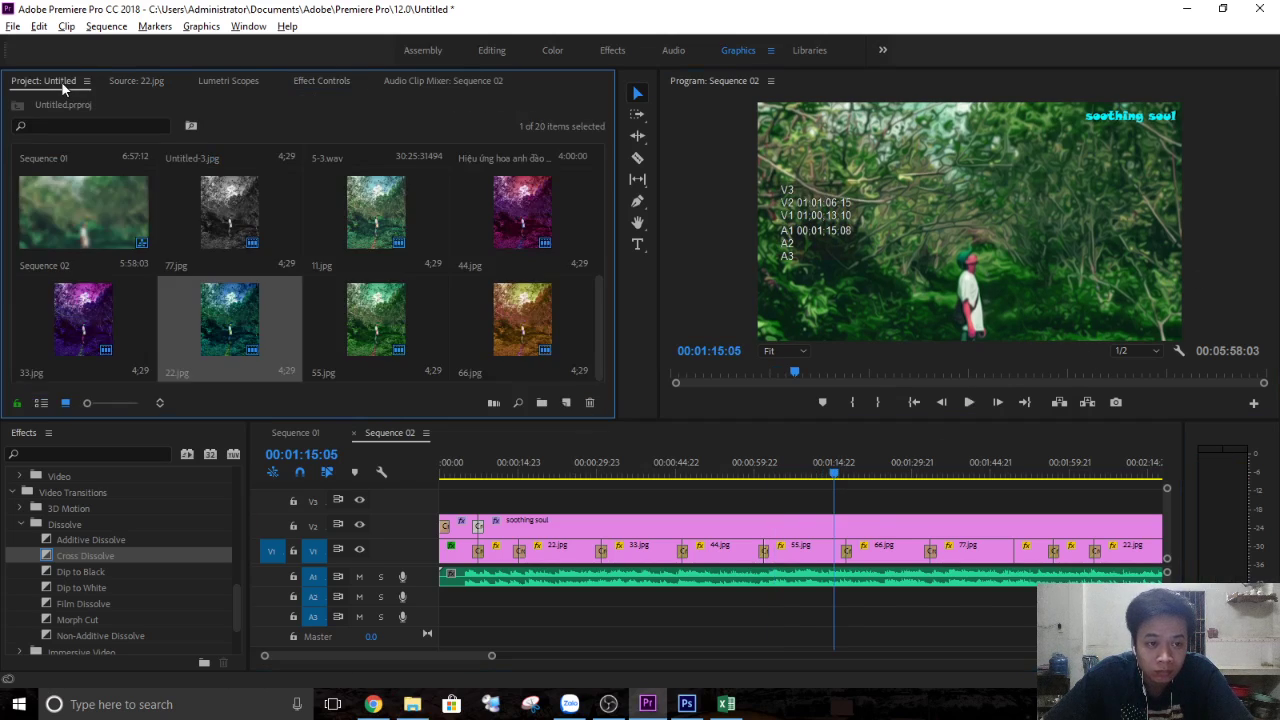
pyautogui.click(967, 403)
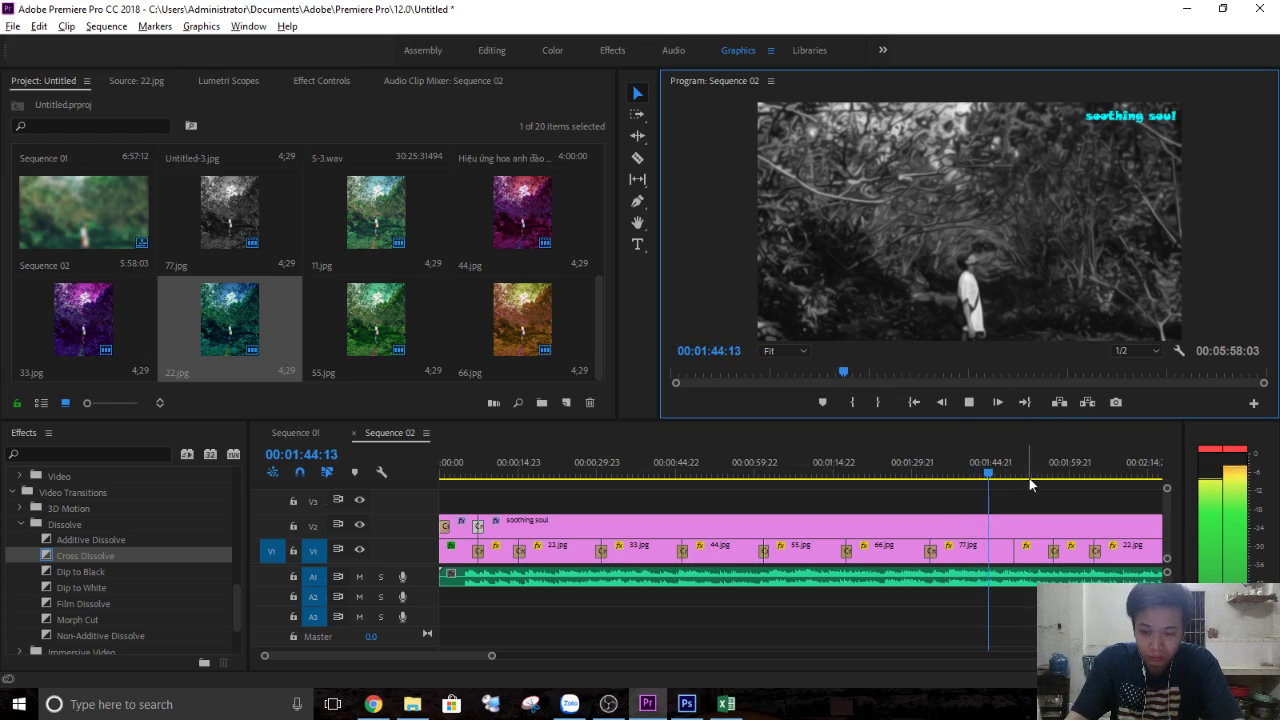
# - Add a Cross Dissolve at the 77.jpg/11.jpg cut and lengthen it to 00:00:02:18
pyautogui.press('space')
pyautogui.moveTo(75, 556); pyautogui.dragTo(1016, 556)
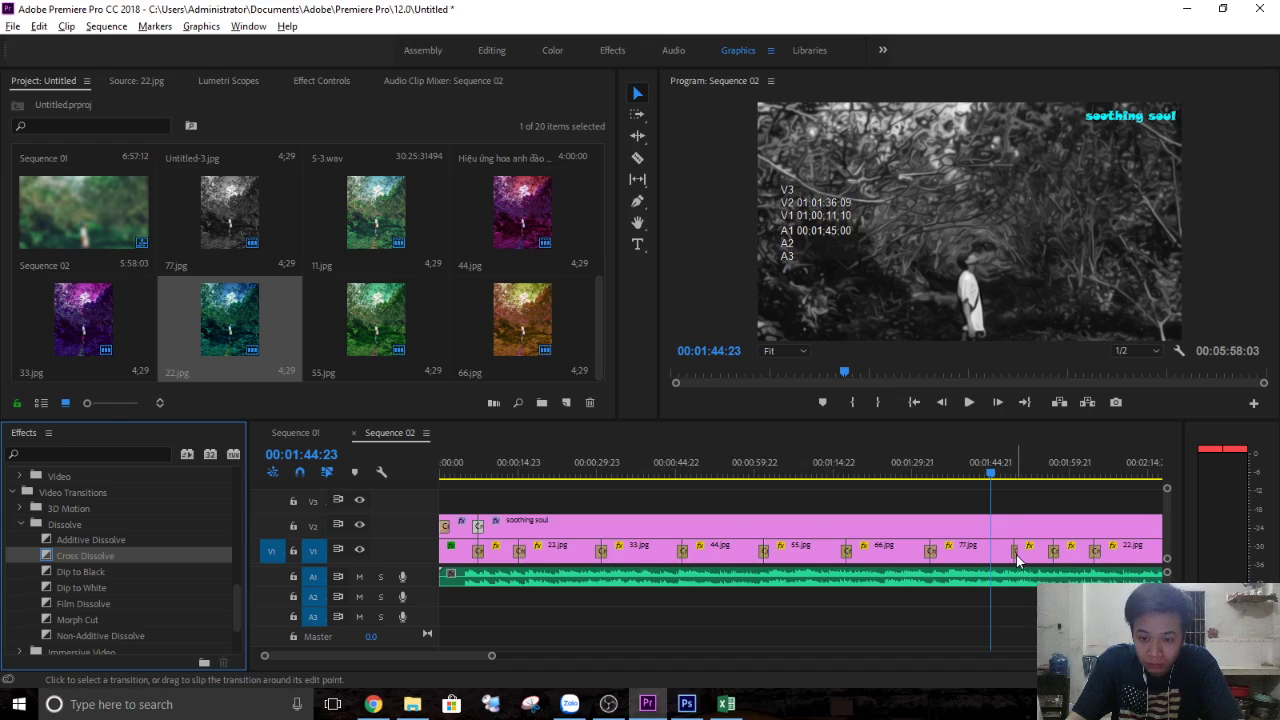
pyautogui.keyDown('alt'); pyautogui.scroll(5, 1016, 556); pyautogui.keyUp('alt')
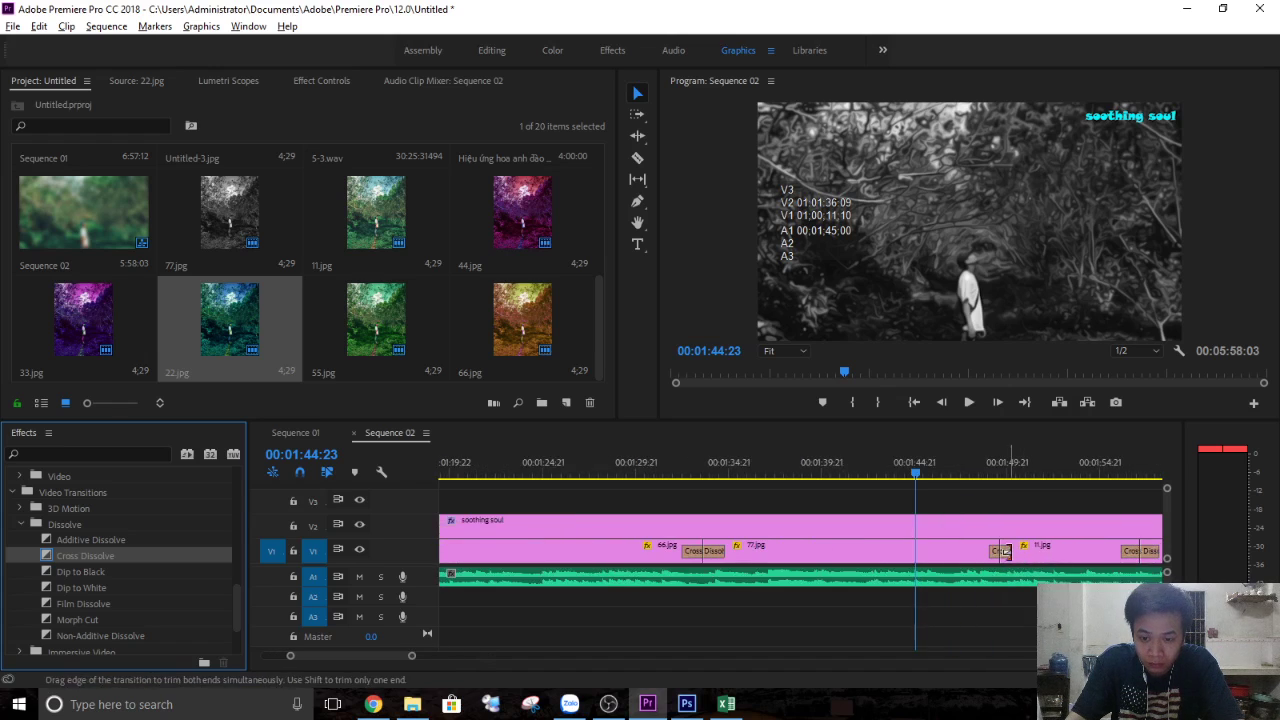
pyautogui.moveTo(1006, 551); pyautogui.dragTo(1018, 552)
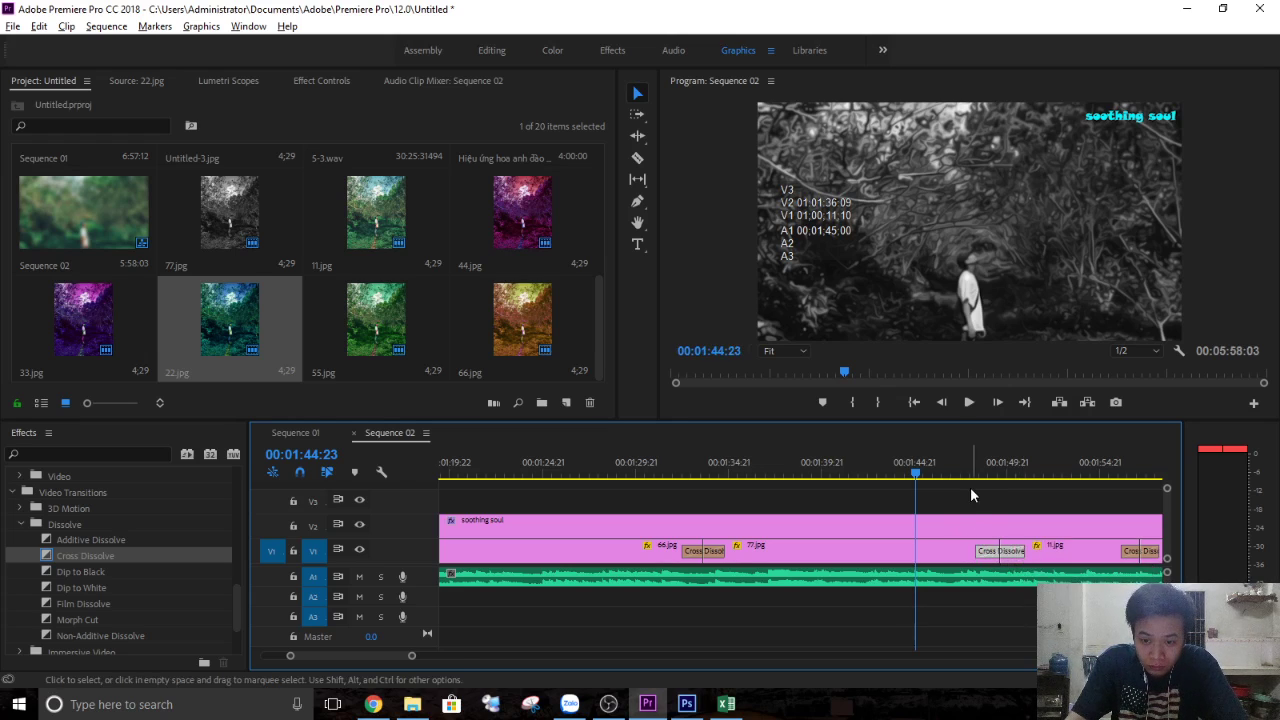
pyautogui.click(969, 476)
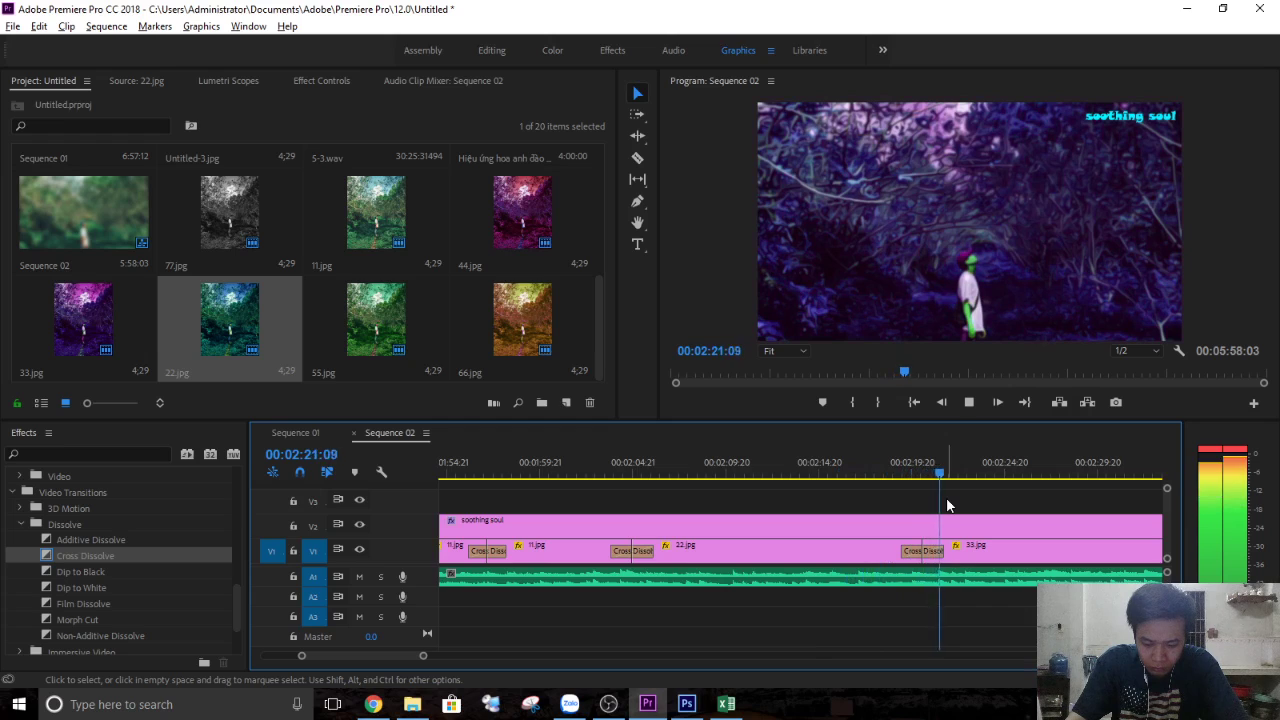
pyautogui.press('space')
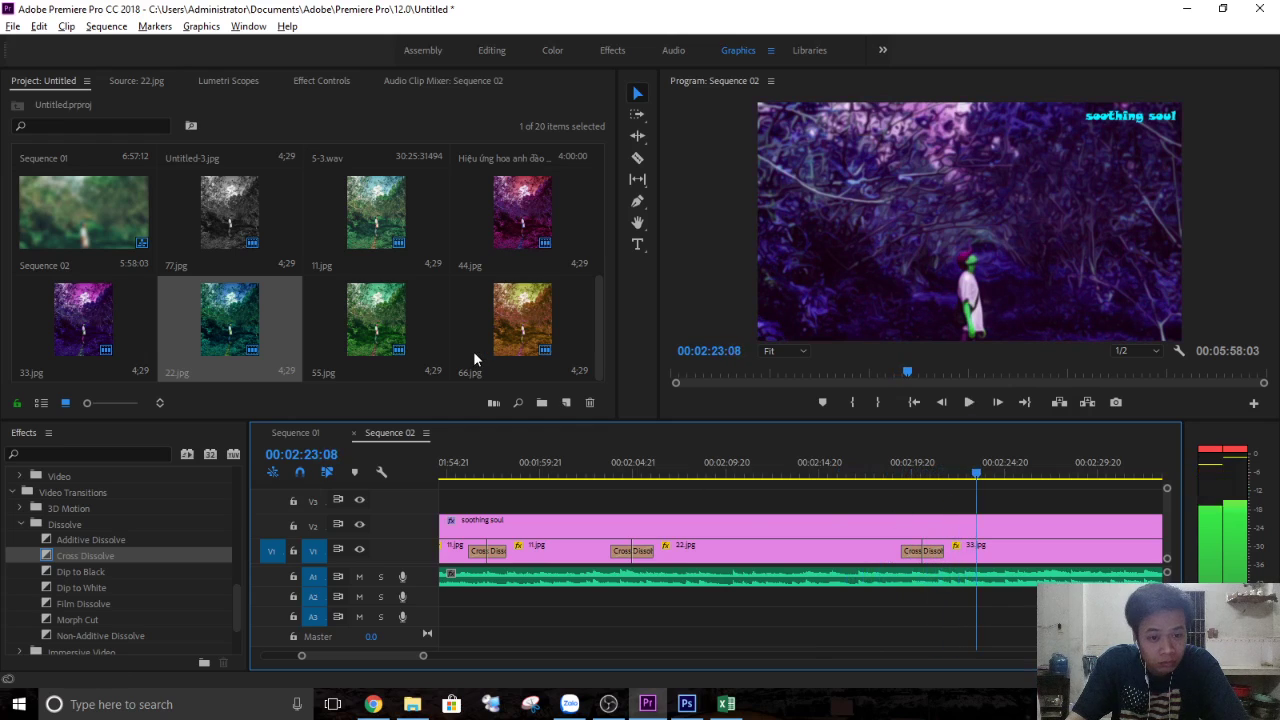
pyautogui.scroll(1, 575, 310)
pyautogui.scroll(-1, 528, 314)
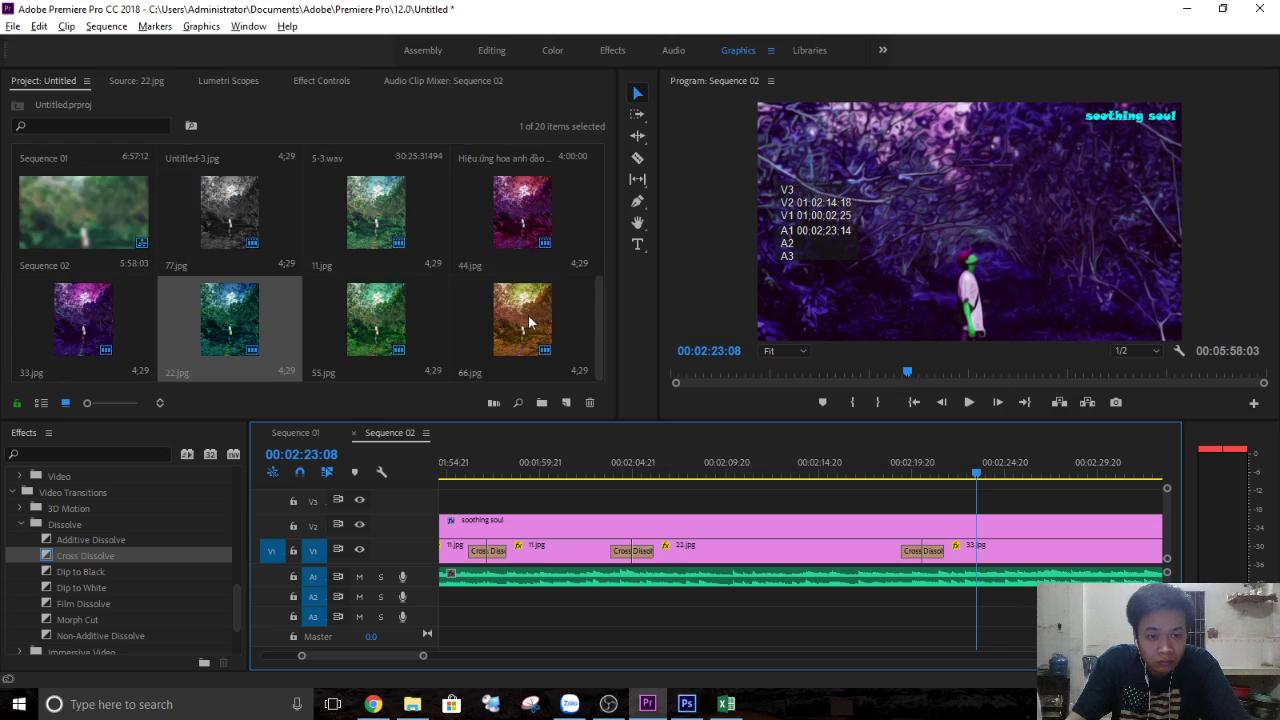
pyautogui.scroll(1, 447, 315)
pyautogui.scroll(-1, 303, 322)
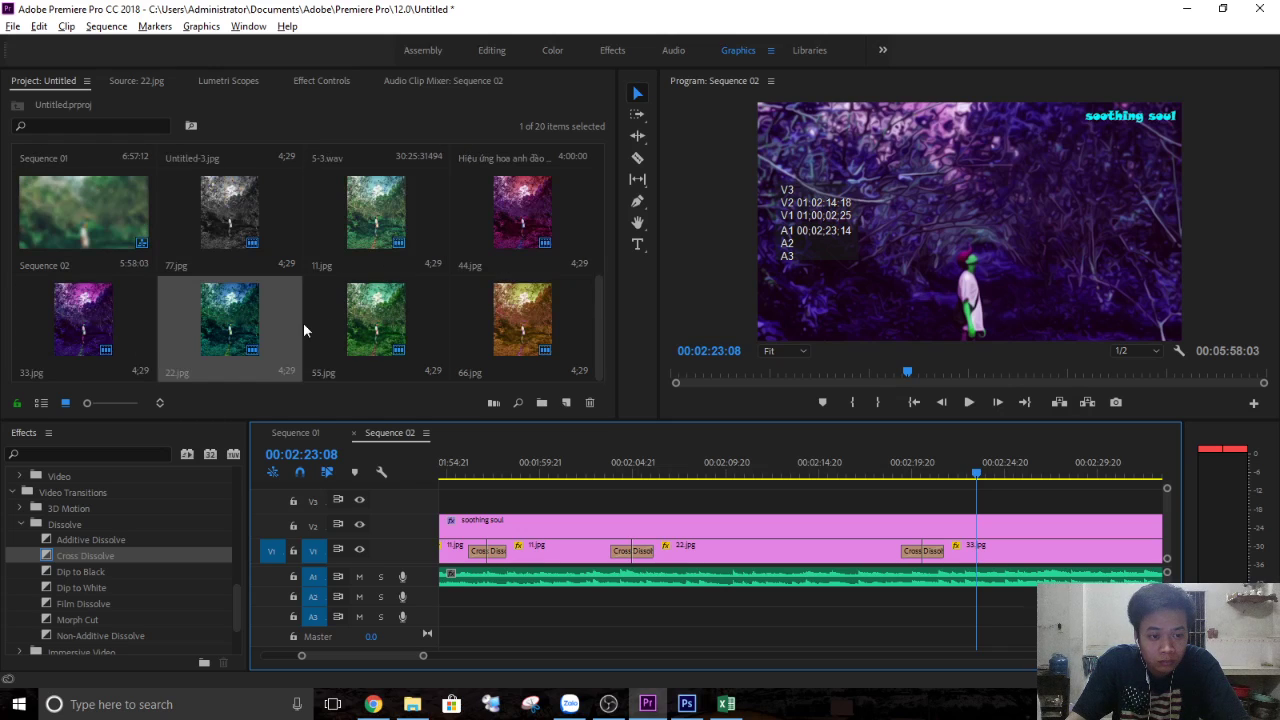
pyautogui.doubleClick(107, 317)
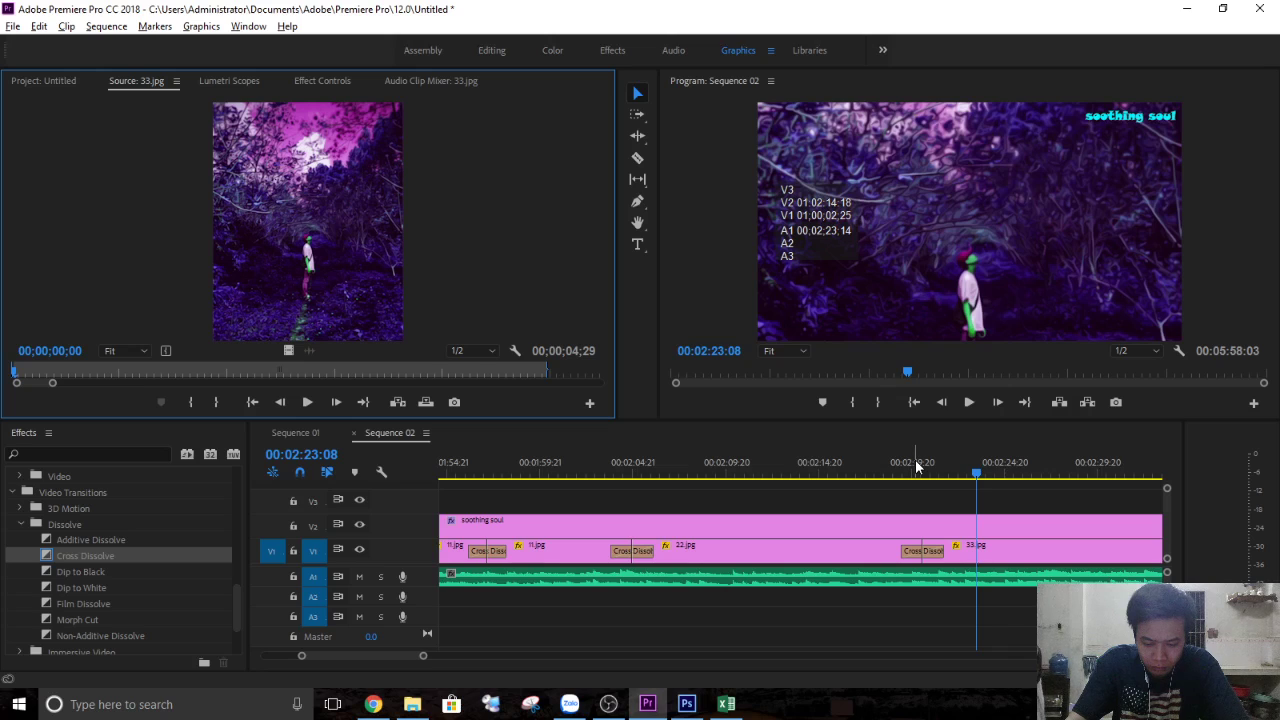
pyautogui.scroll(-5, 912, 466)
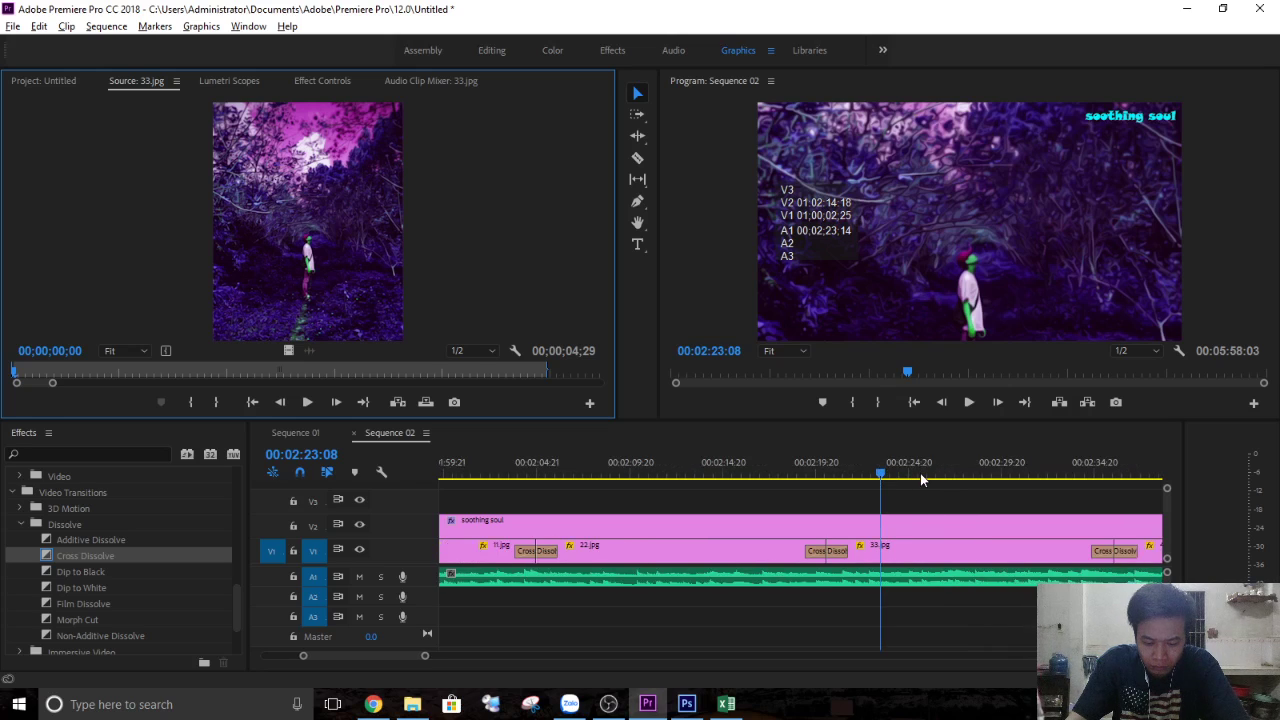
pyautogui.scroll(-1, 919, 479)
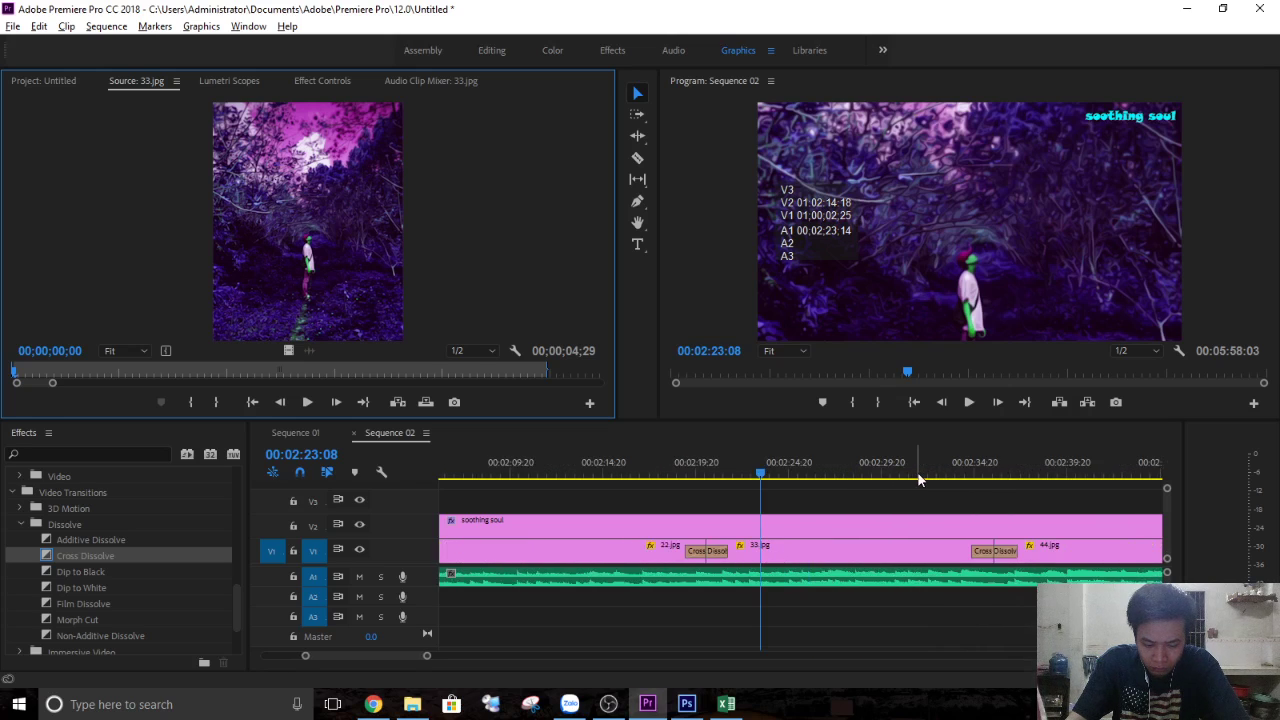
pyautogui.scroll(-1, 919, 479)
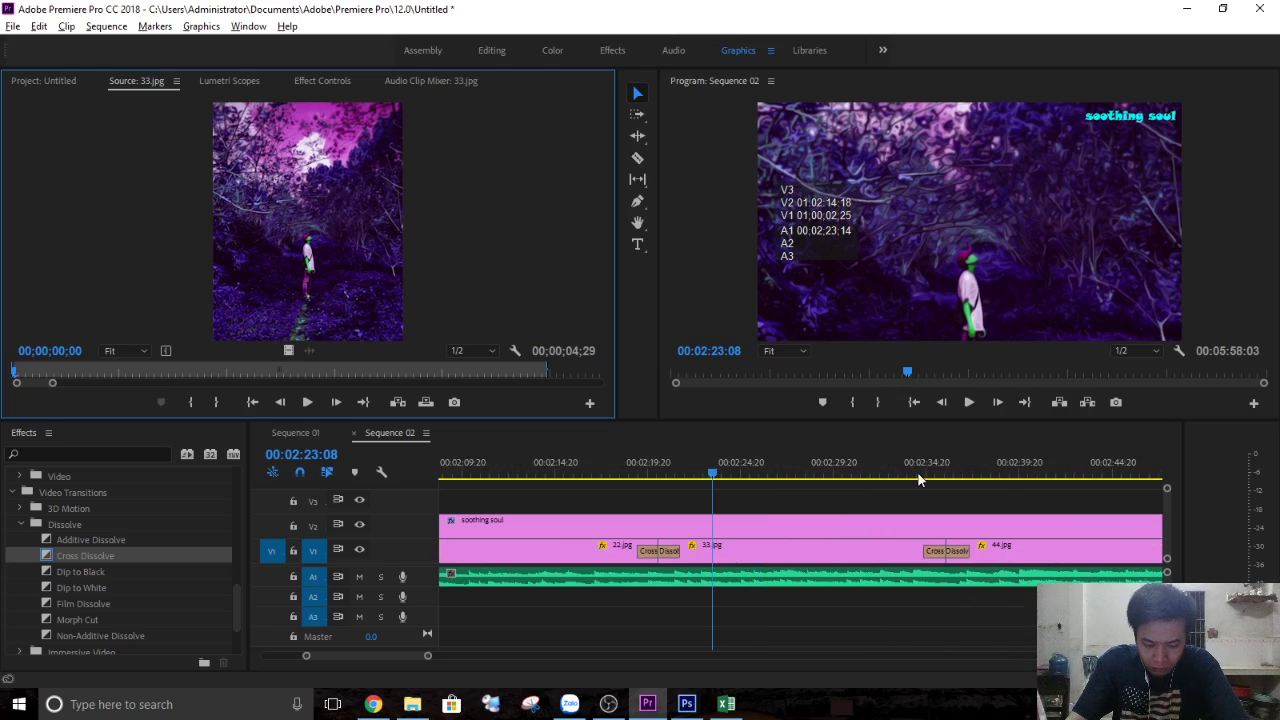
pyautogui.scroll(-2, 919, 479)
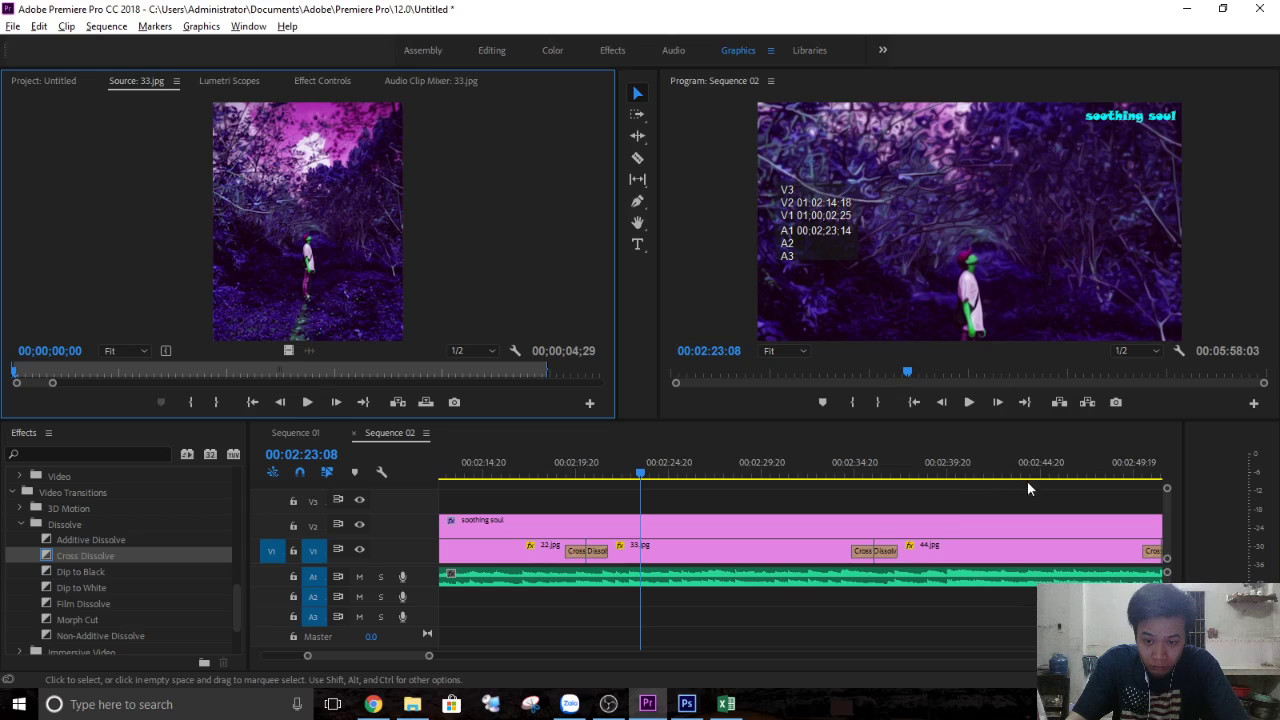
pyautogui.scroll(-2, 1045, 489)
pyautogui.scroll(-1, 945, 474)
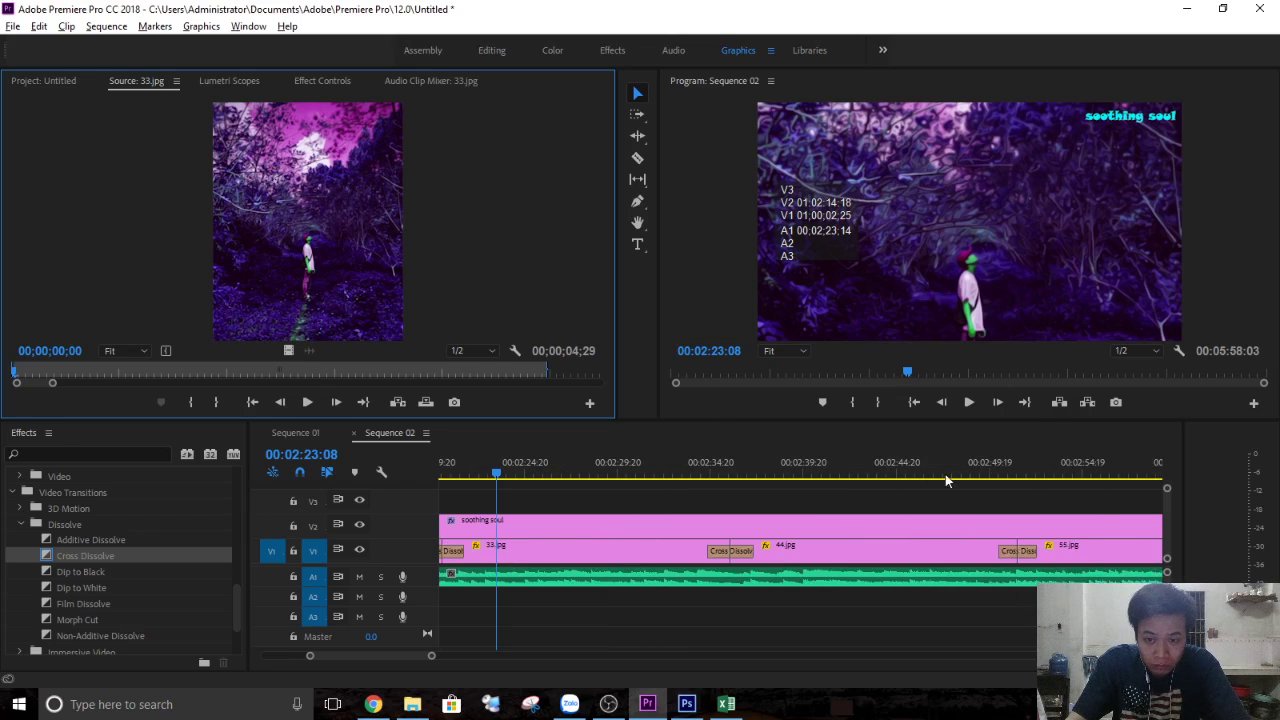
# - Preview Sequence 02 from about 02:50 to 03:52:23, then show the Project panel thumbnails
pyautogui.click(992, 477)
pyautogui.press('space')
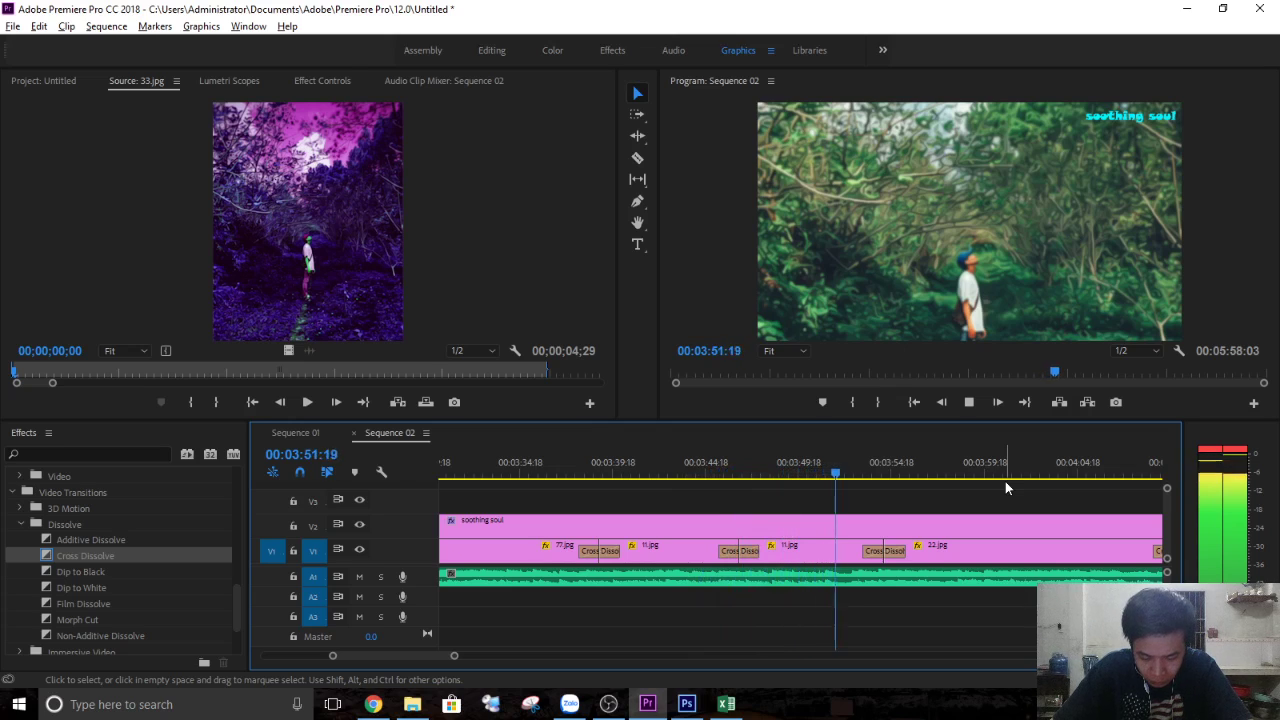
pyautogui.press('space')
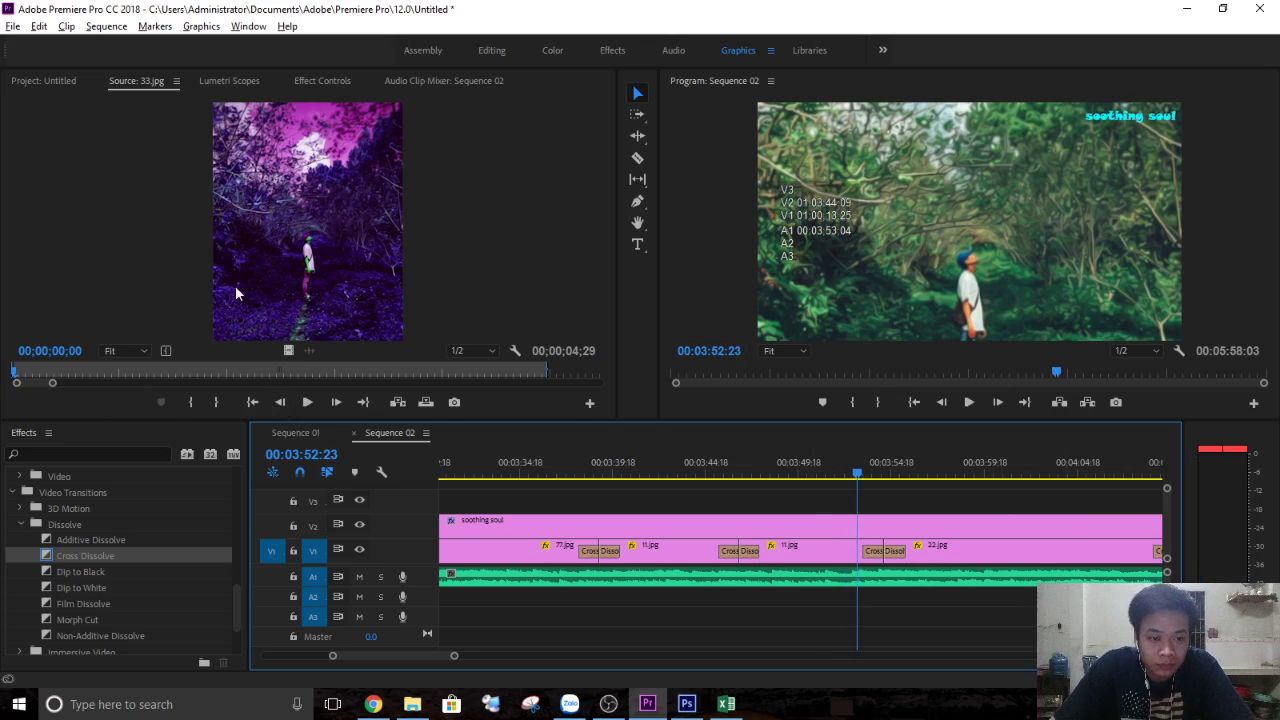
pyautogui.click(53, 80)
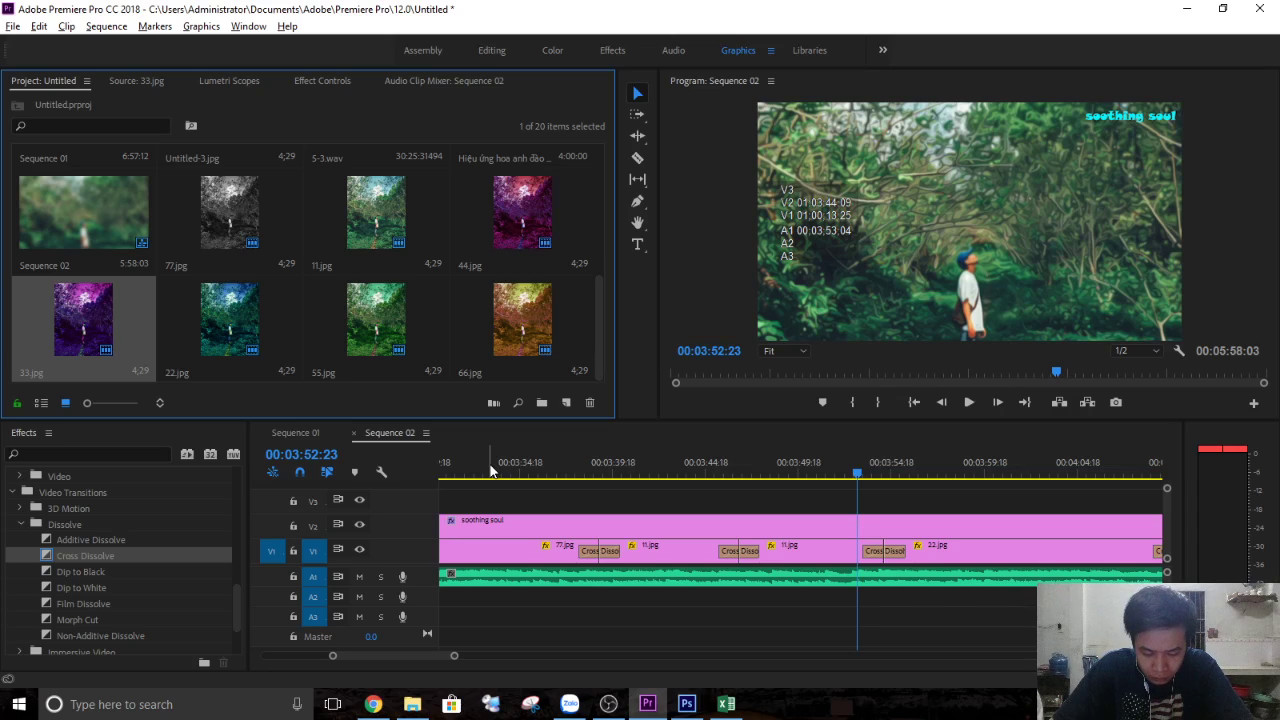
# - Switch to Sequence 01 and place the falling cherry-blossom particle clip on track V5
pyautogui.scroll(2, 490, 470)
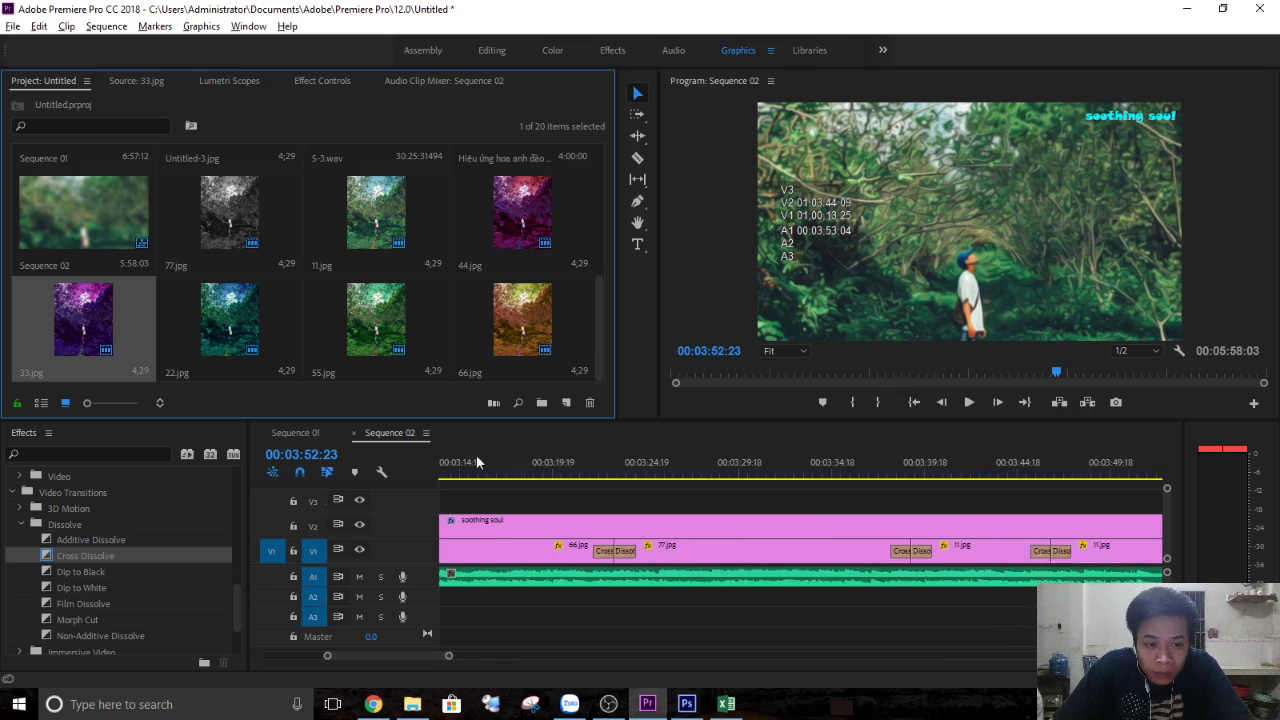
pyautogui.hotkey('ctrl', 'shift', ',')
pyautogui.scroll(2, 306, 240)
pyautogui.scroll(-2, 309, 278)
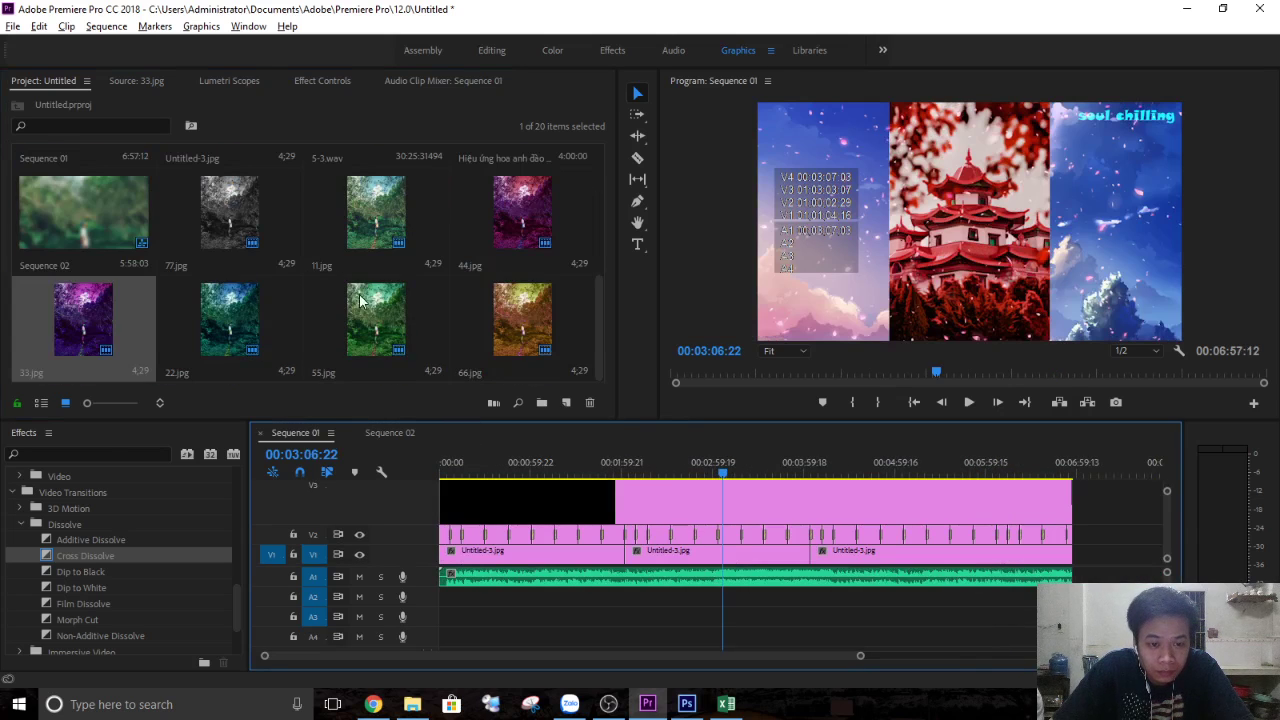
pyautogui.scroll(5, 367, 315)
pyautogui.scroll(-2, 400, 316)
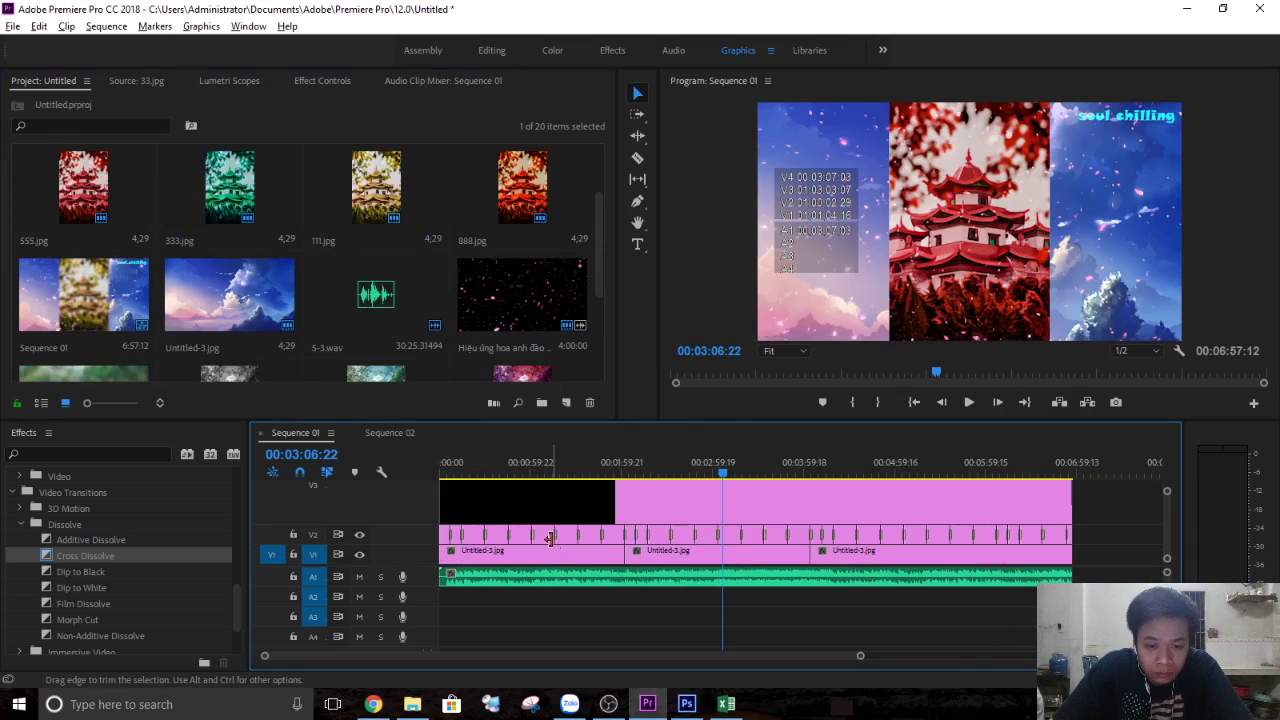
pyautogui.scroll(-2, 553, 530)
pyautogui.scroll(2, 553, 530)
pyautogui.scroll(-1, 595, 485)
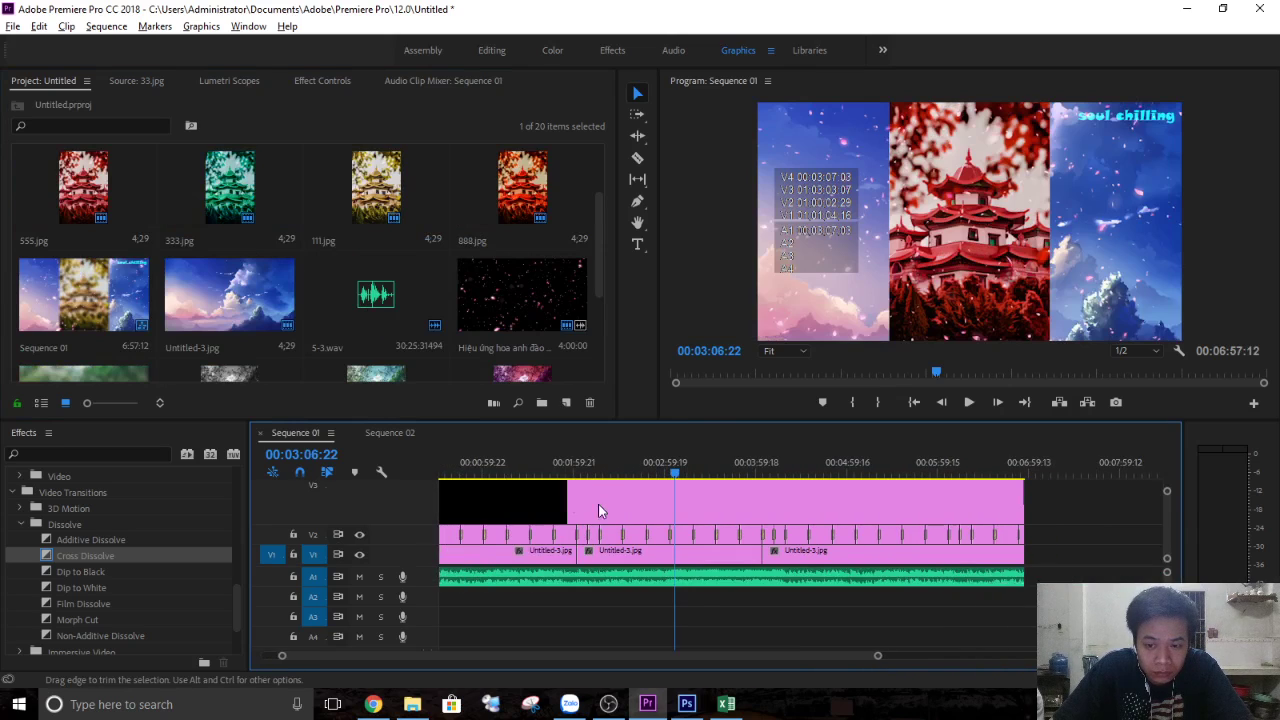
pyautogui.scroll(1, 700, 500)
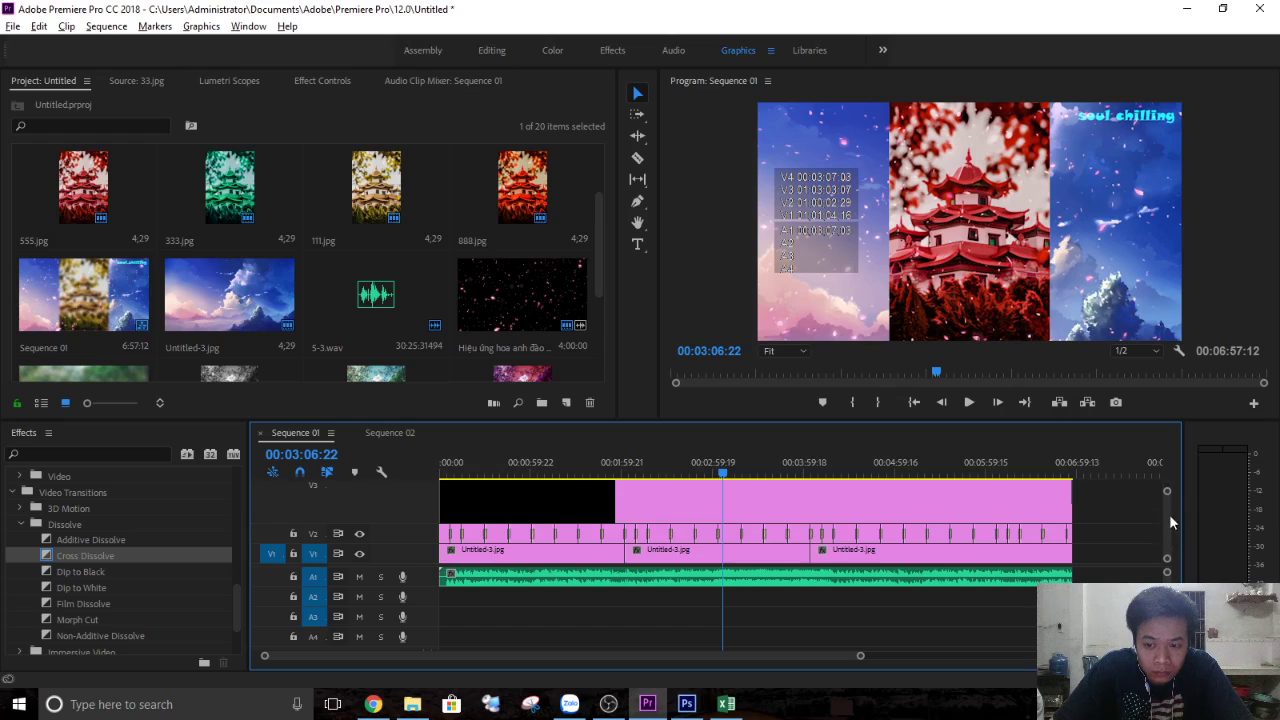
pyautogui.scroll(2, 1169, 514)
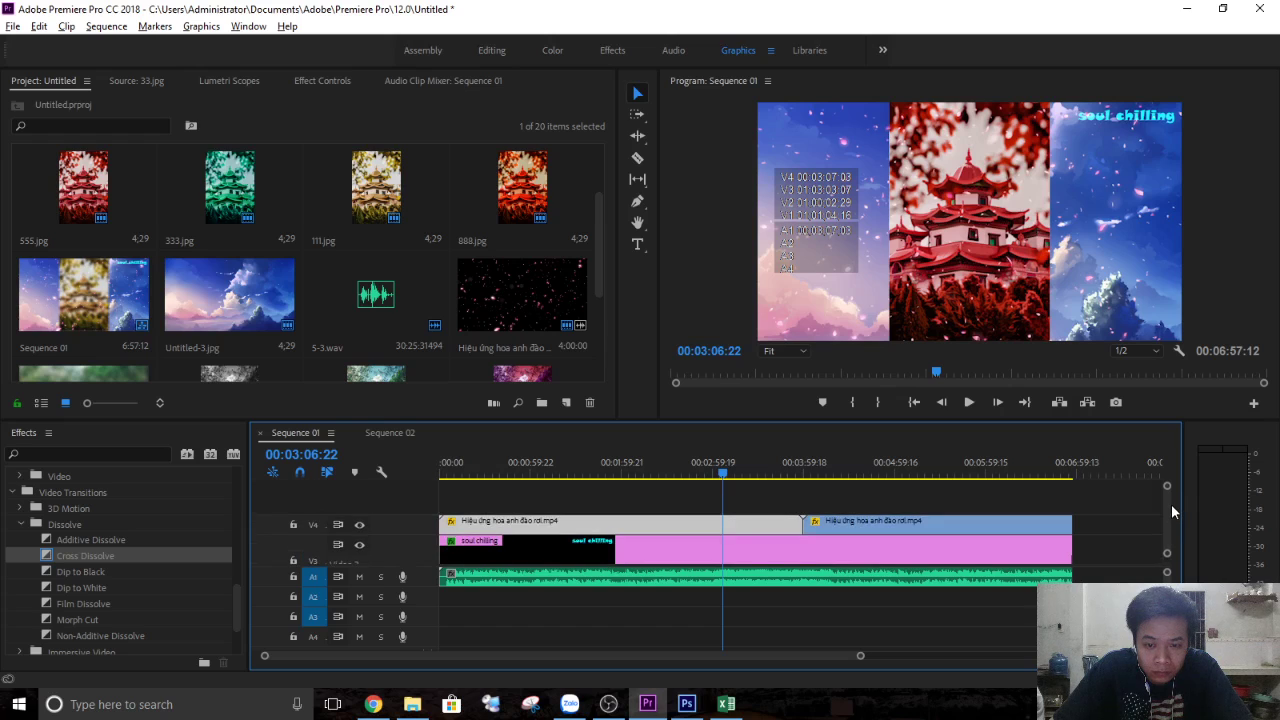
pyautogui.click(516, 284)
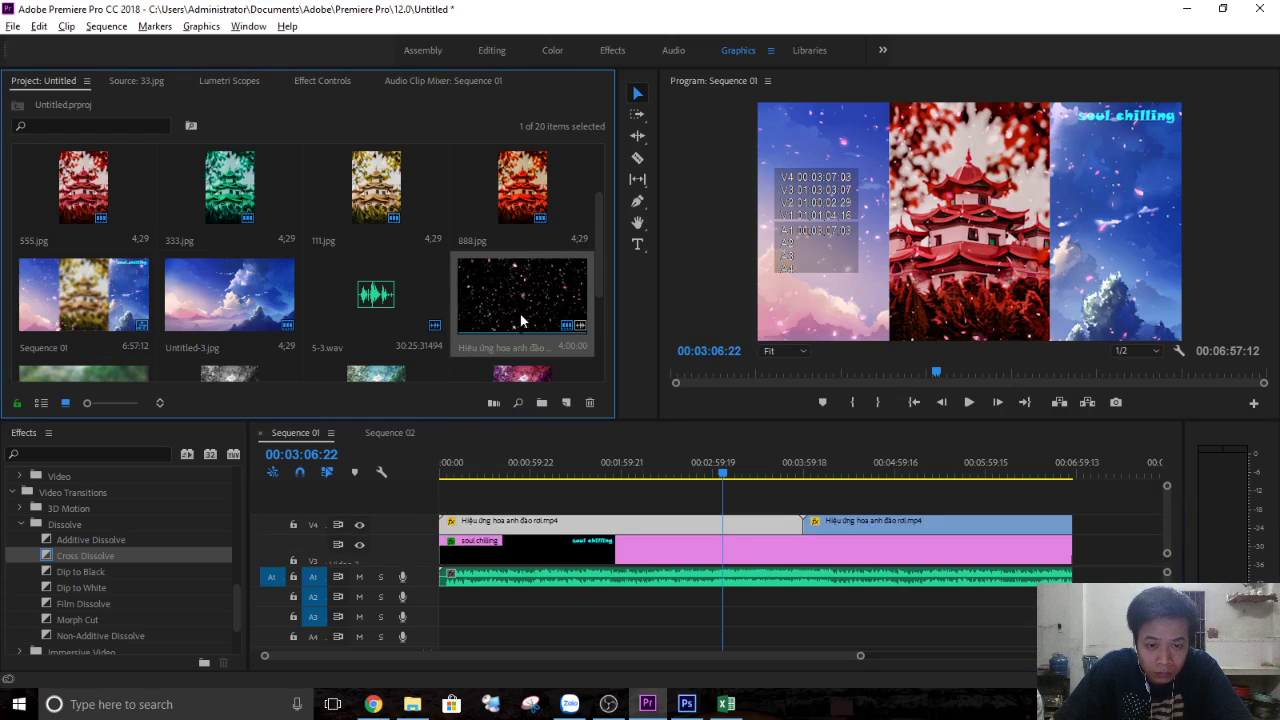
pyautogui.moveTo(490, 330); pyautogui.dragTo(452, 505)
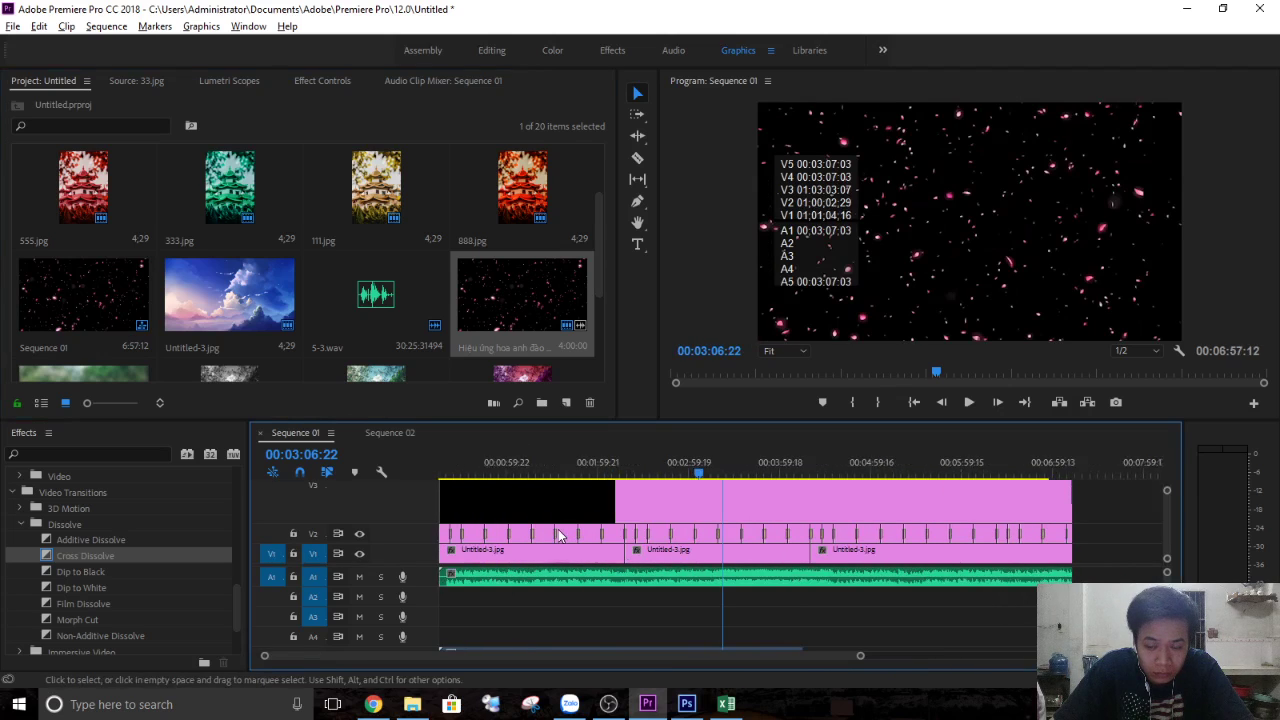
# - Unlink the V5 particle clip's video from its audio, then bring forward the OBS folder
pyautogui.moveTo(1167, 493); pyautogui.dragTo(1167, 486)
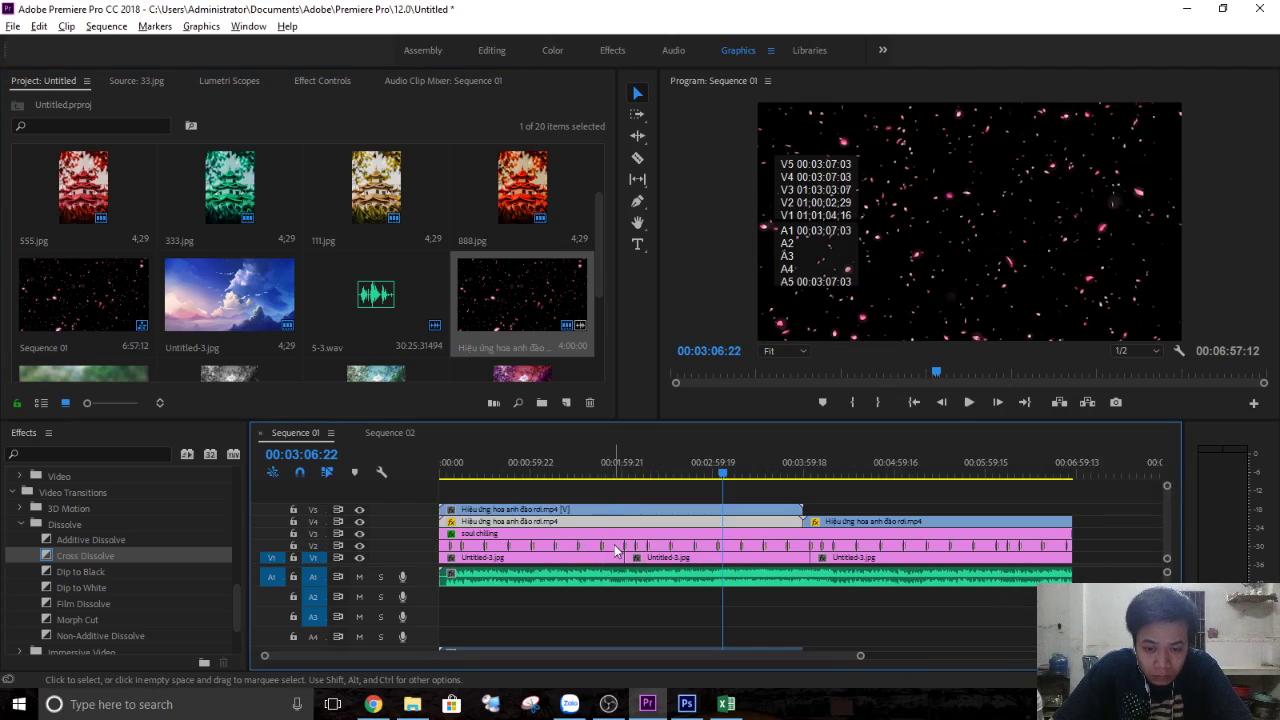
pyautogui.rightClick(586, 508)
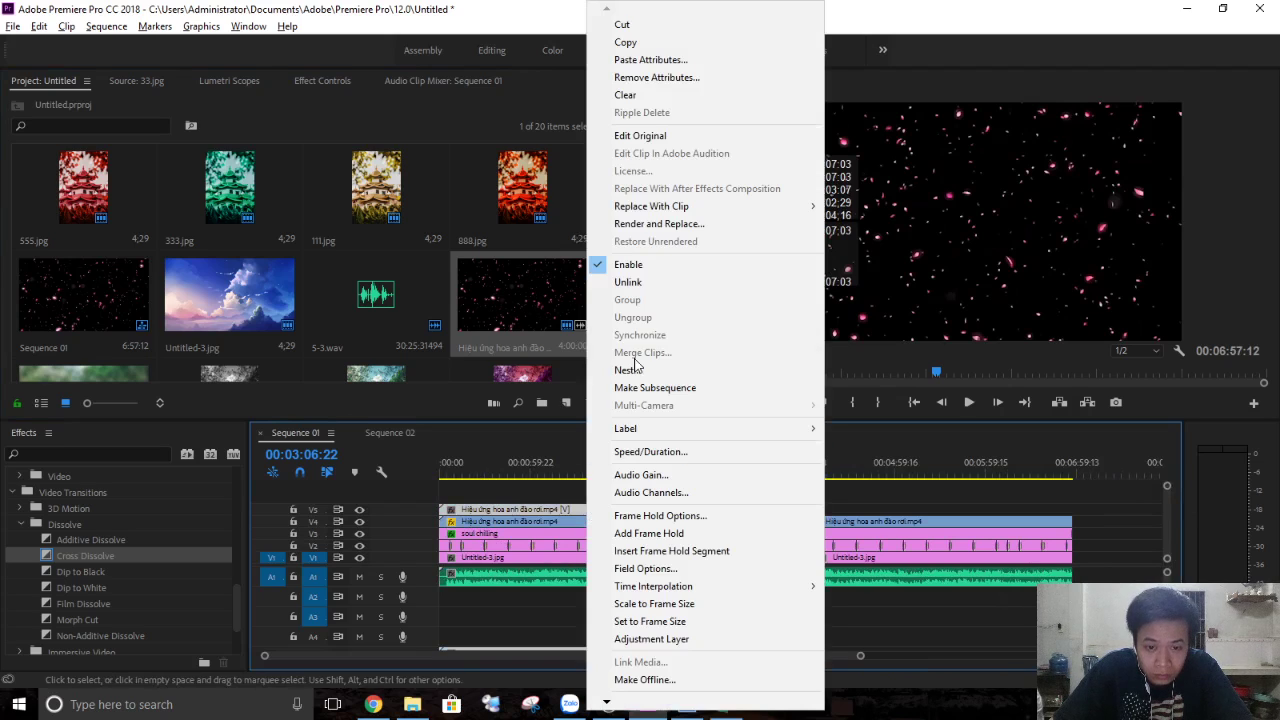
pyautogui.click(647, 277)
pyautogui.hotkey('alt', 'Tab')
pyautogui.click(647, 283)
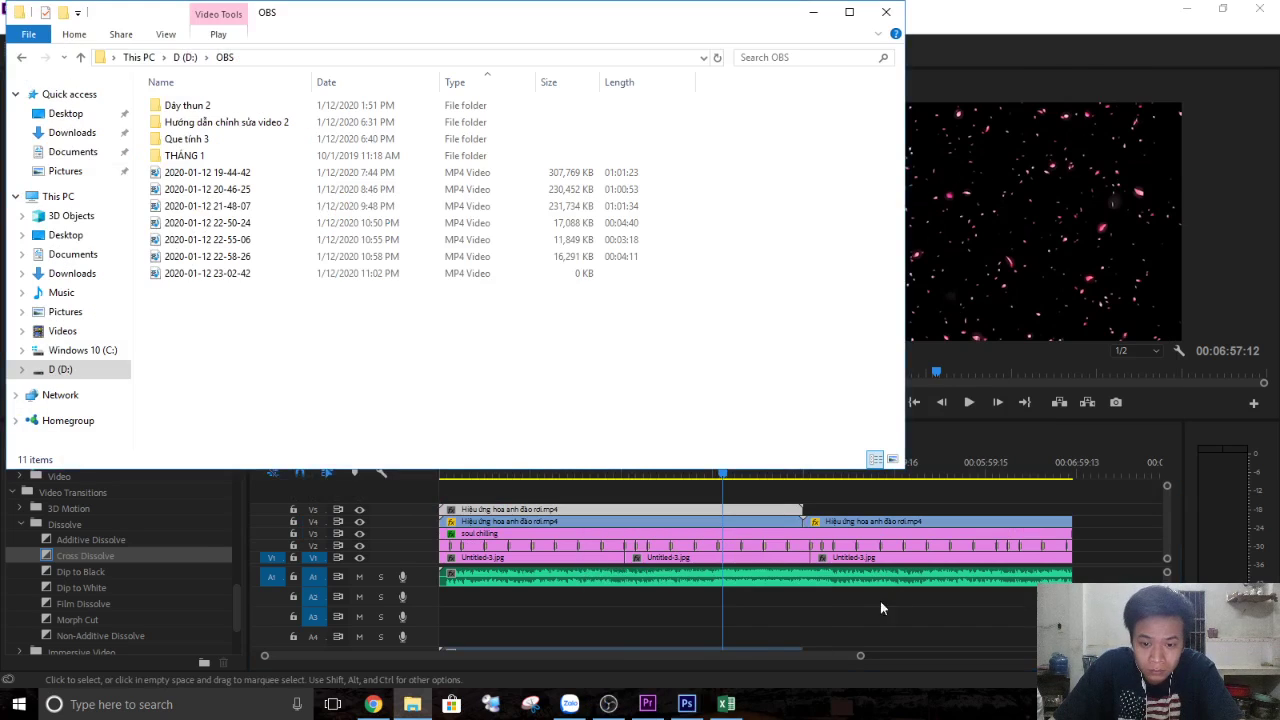